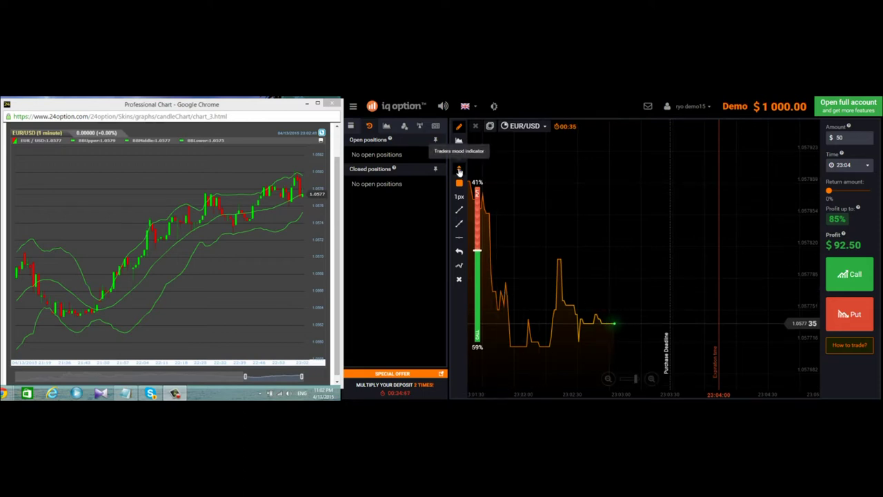
Step: Hide the traders mood indicator and add Bollinger bands with period 20 and deviation 2 to the EUR/USD chart
click(460, 169)
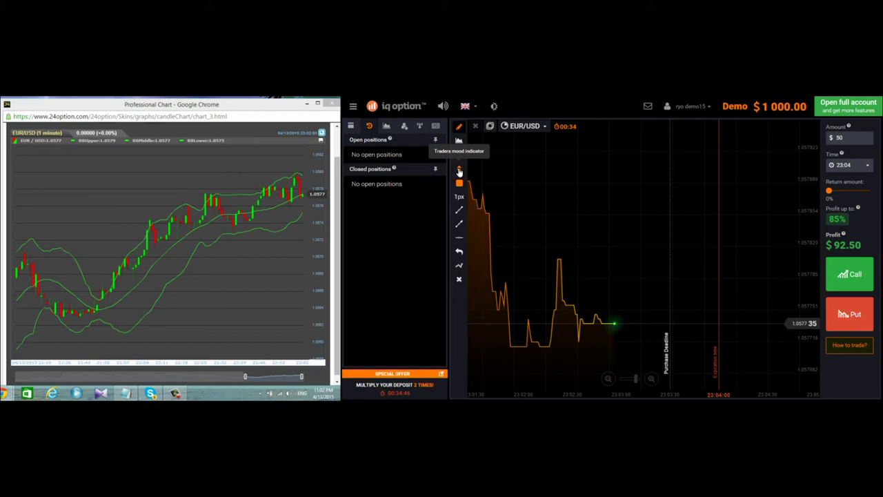
click(459, 267)
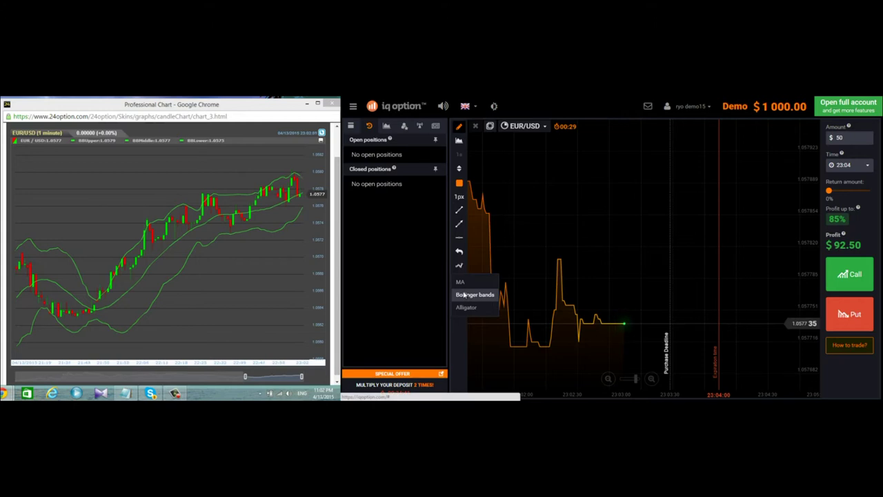
click(464, 295)
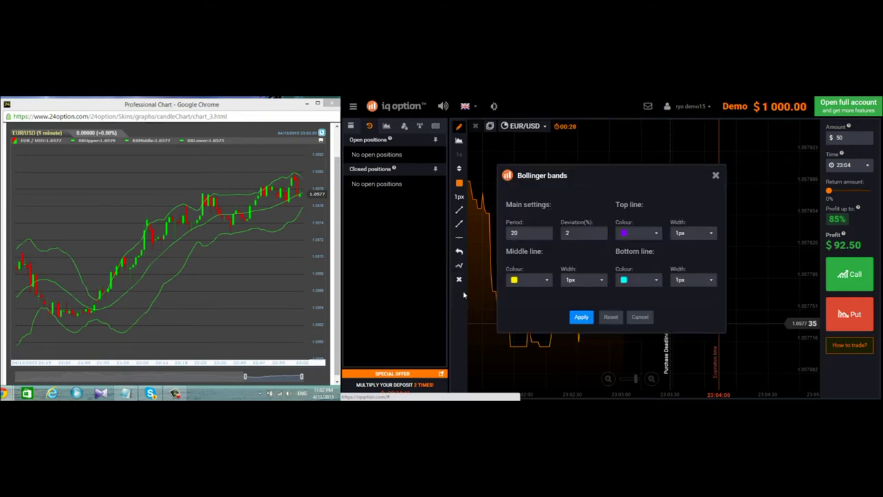
click(581, 318)
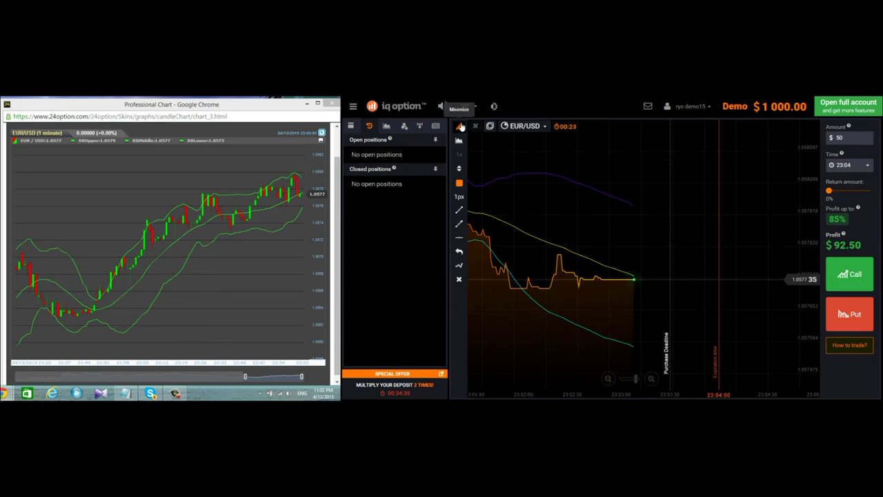
click(460, 126)
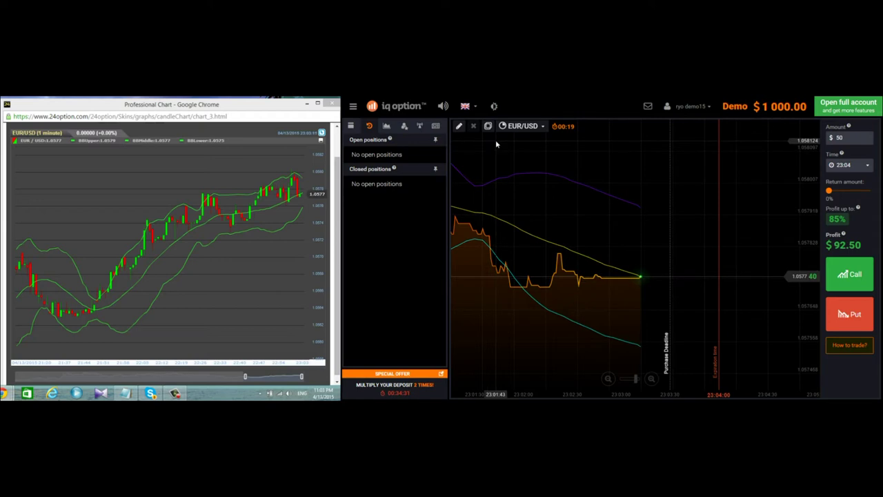
Step: Place a $50 put option on EUR/USD with the 23:05 expiration time
drag(496, 139, 557, 143)
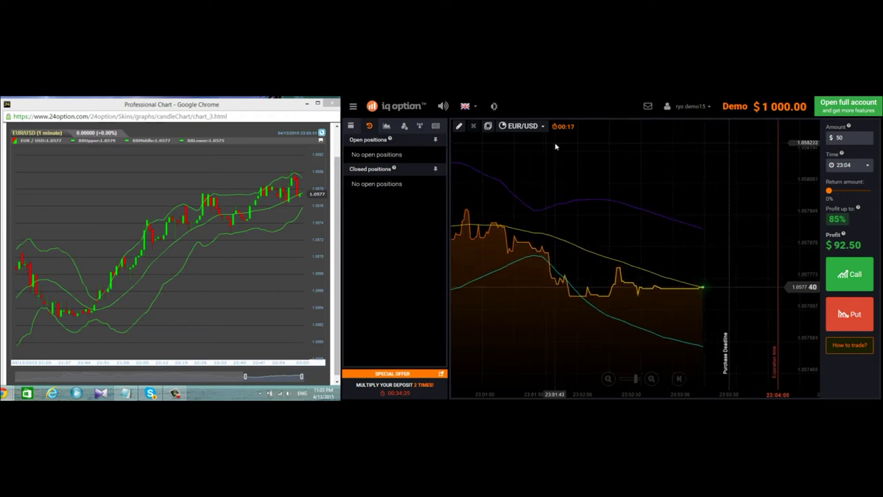
click(608, 378)
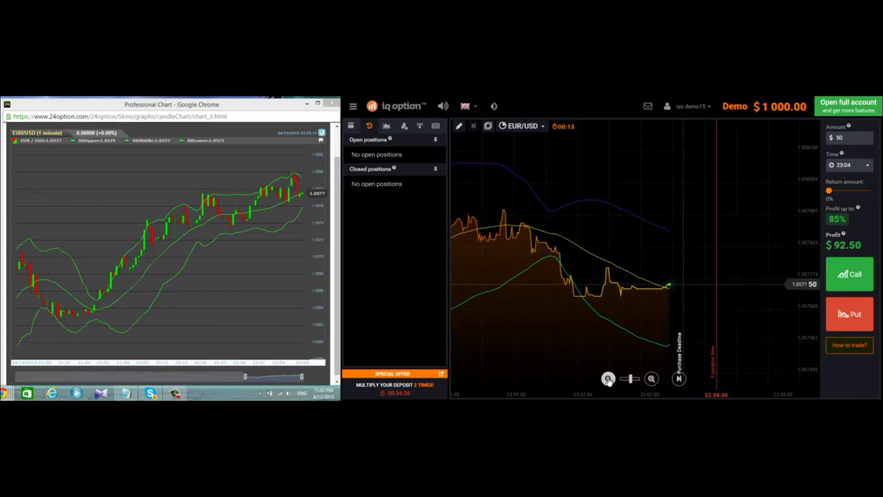
click(608, 379)
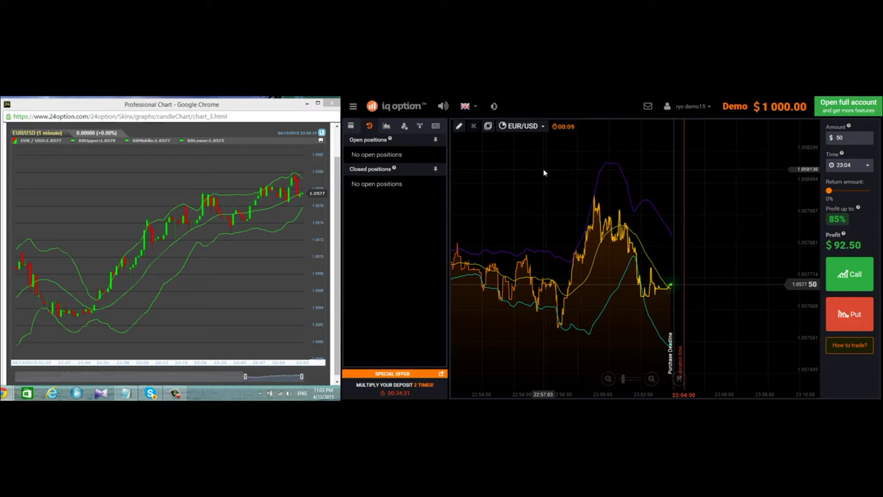
drag(543, 172, 633, 176)
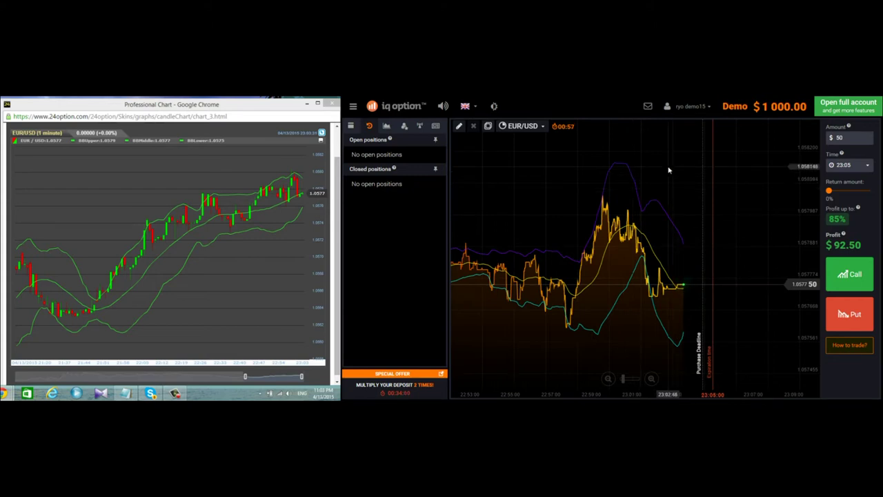
drag(668, 170, 723, 170)
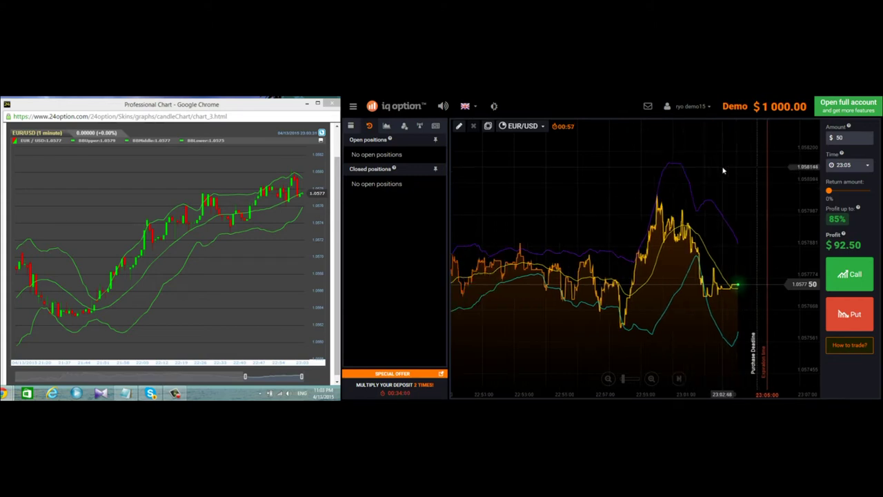
click(867, 167)
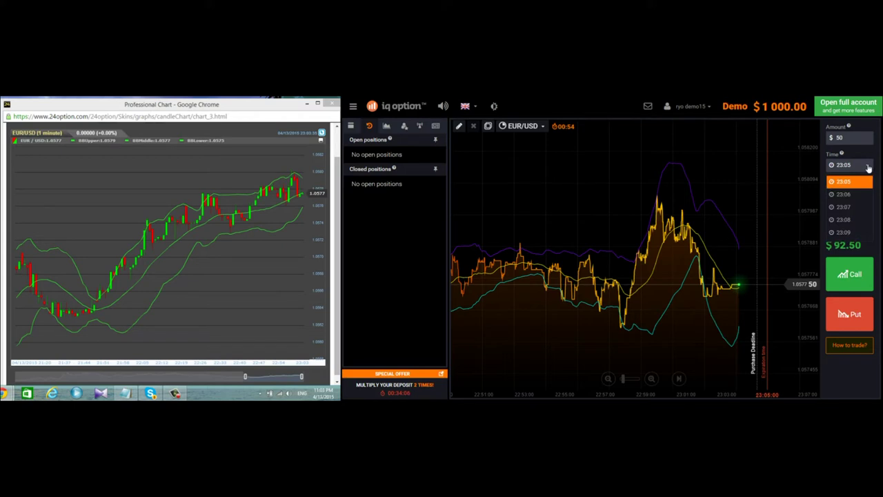
click(849, 233)
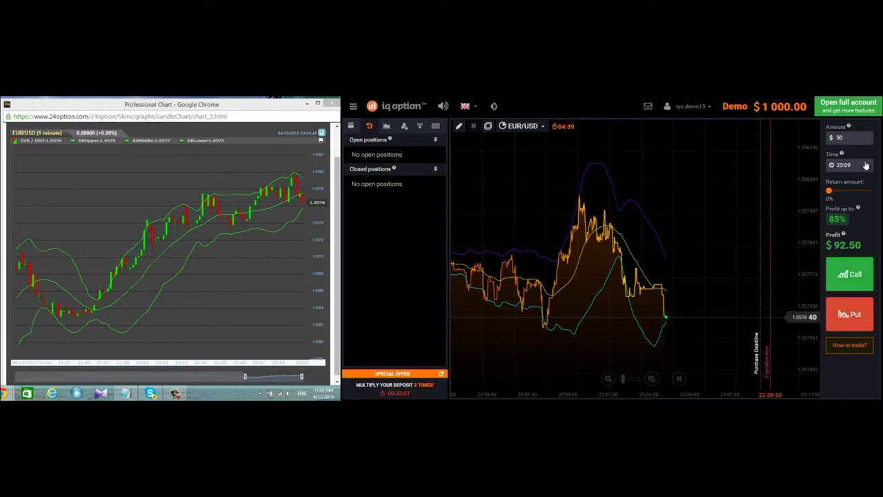
click(867, 166)
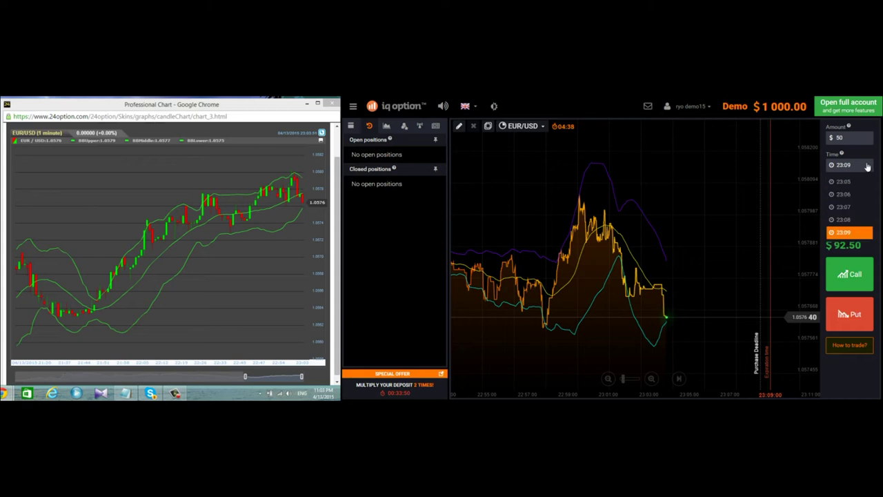
click(848, 182)
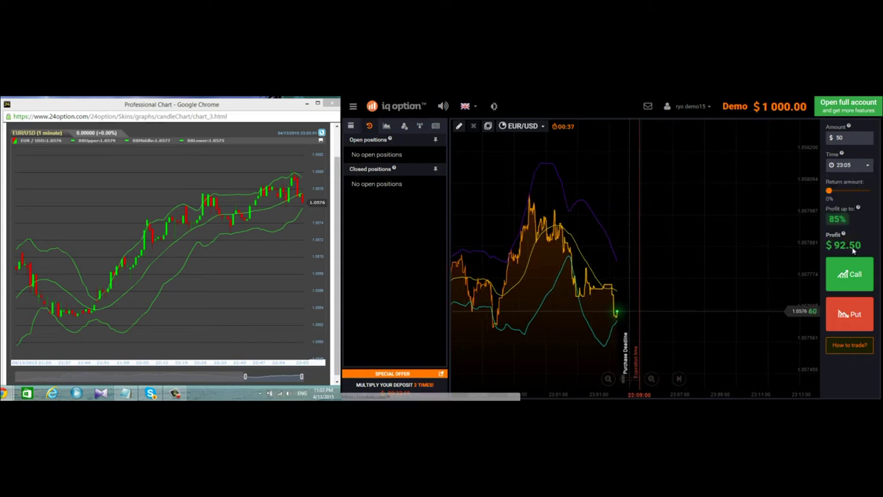
click(851, 321)
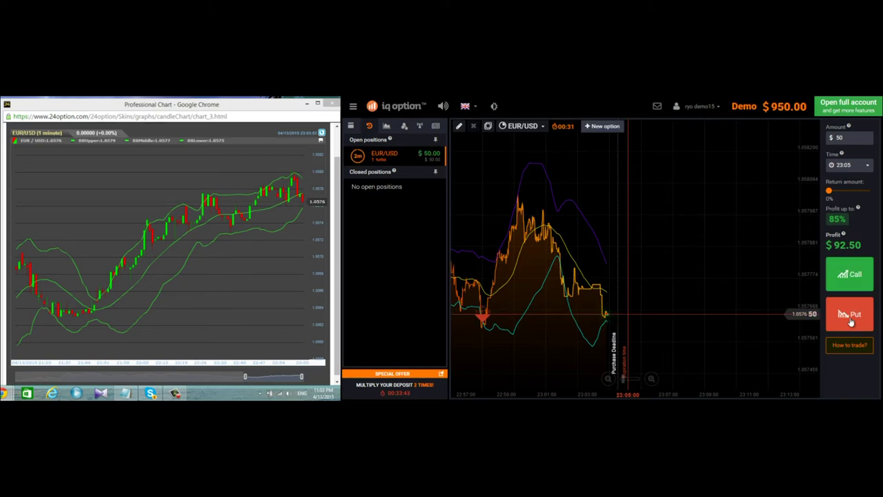
click(850, 318)
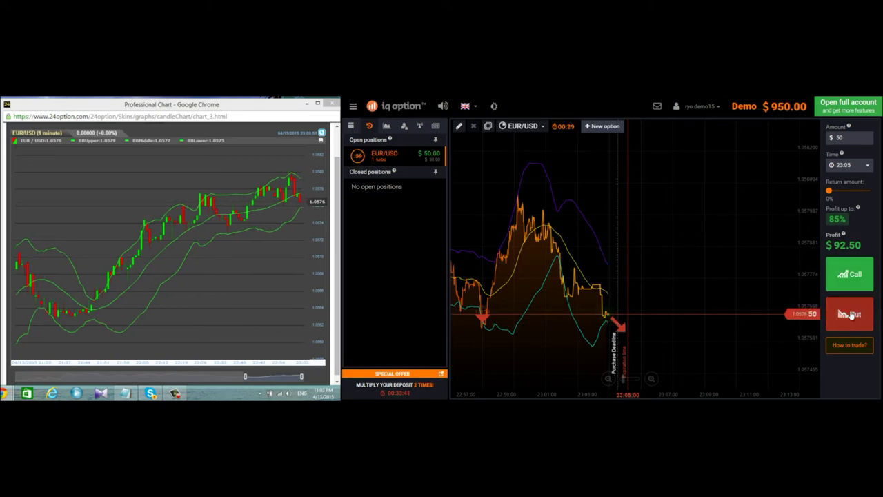
Step: Show the trading page in full screen and mute the platform's sound
key(F11)
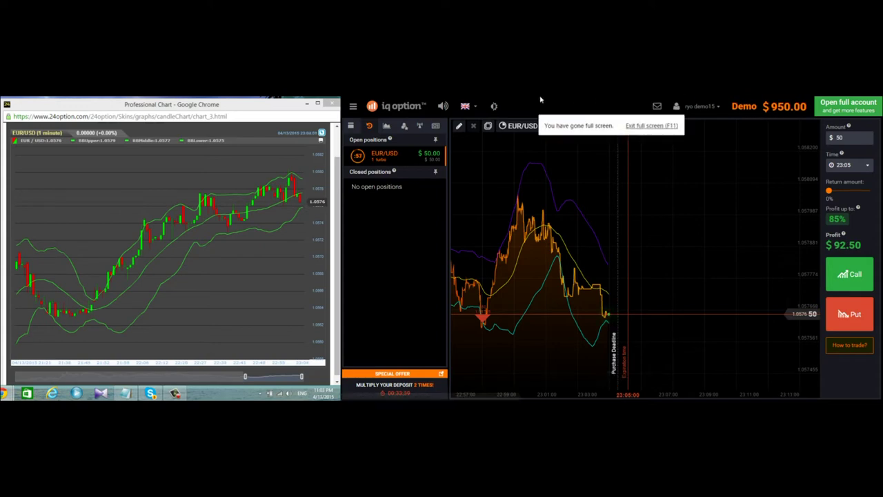
click(443, 107)
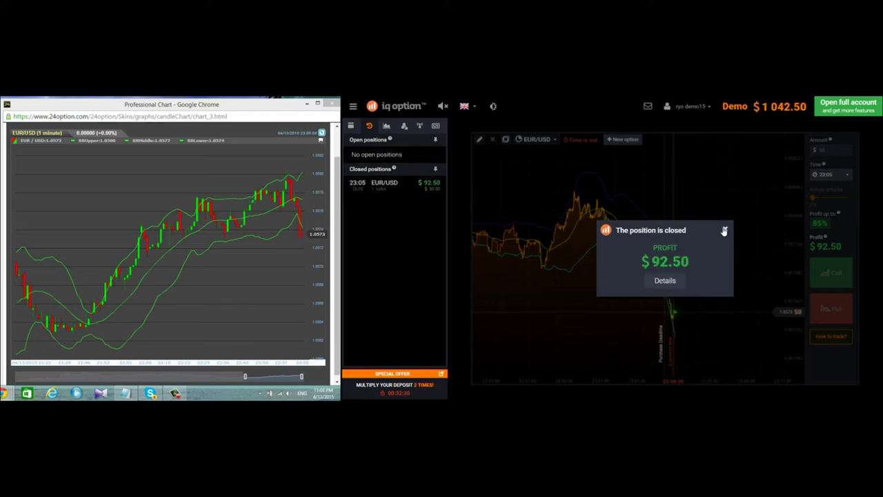
Step: Dismiss the closed-position notices and place a $50 put option on EUR/USD expiring at 23:07
click(724, 230)
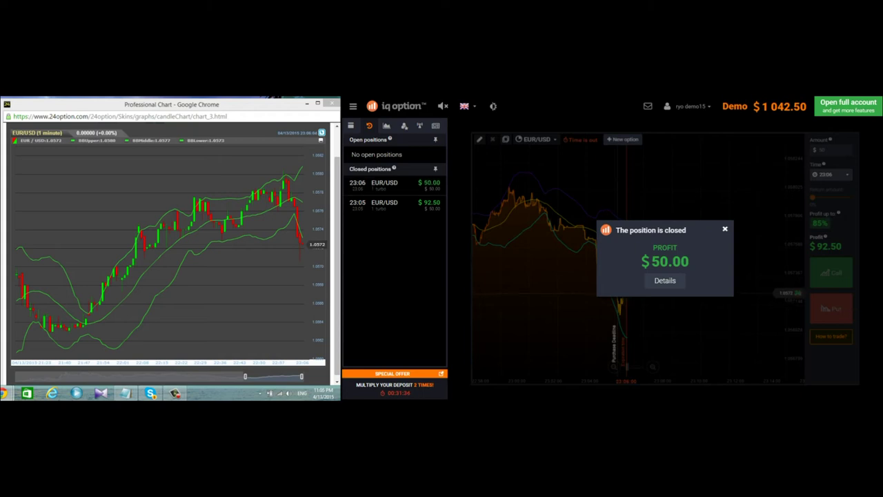
click(724, 231)
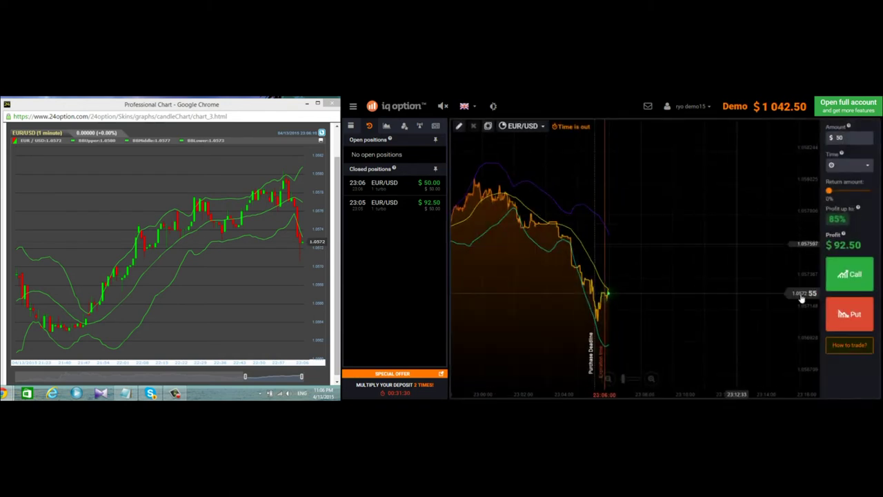
click(855, 318)
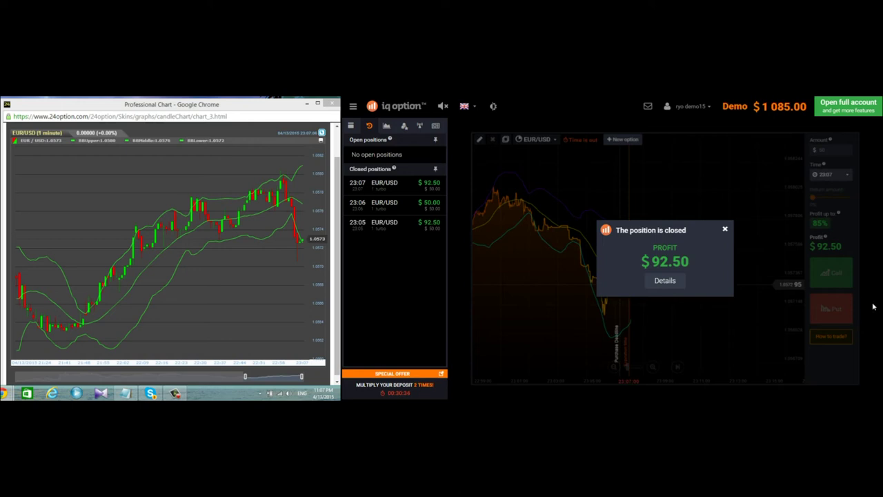
click(725, 229)
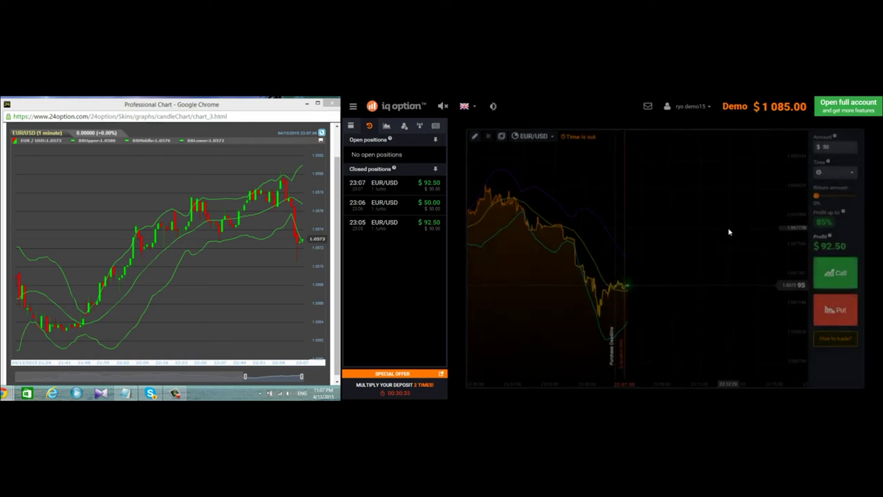
Step: Place a $50 put option on EUR/USD with the expiration set to 23:09, and dismiss its closed-position notice
click(869, 167)
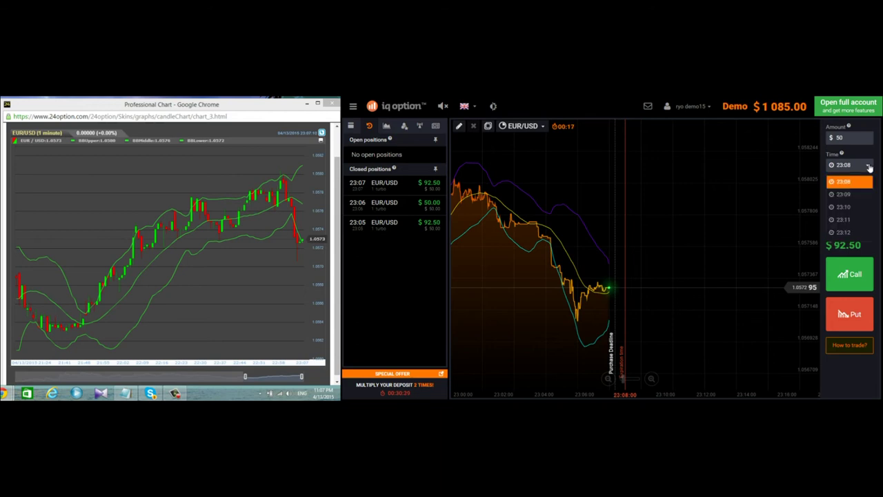
click(849, 196)
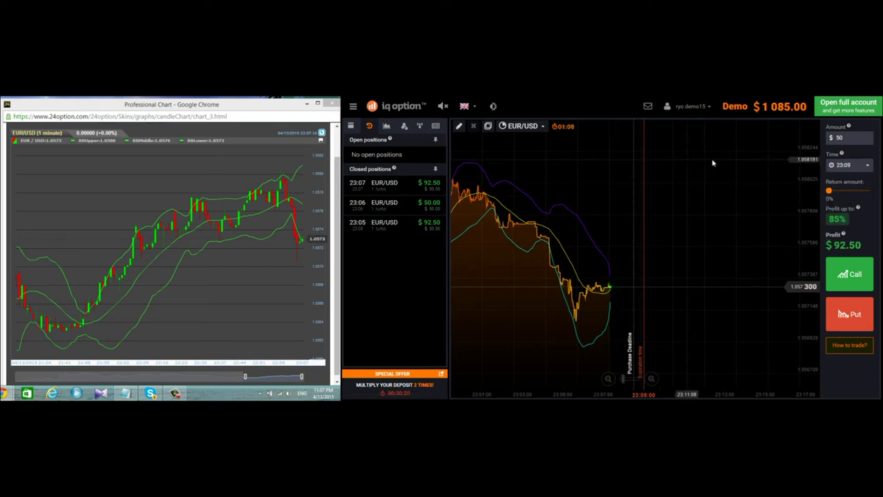
drag(688, 162, 768, 163)
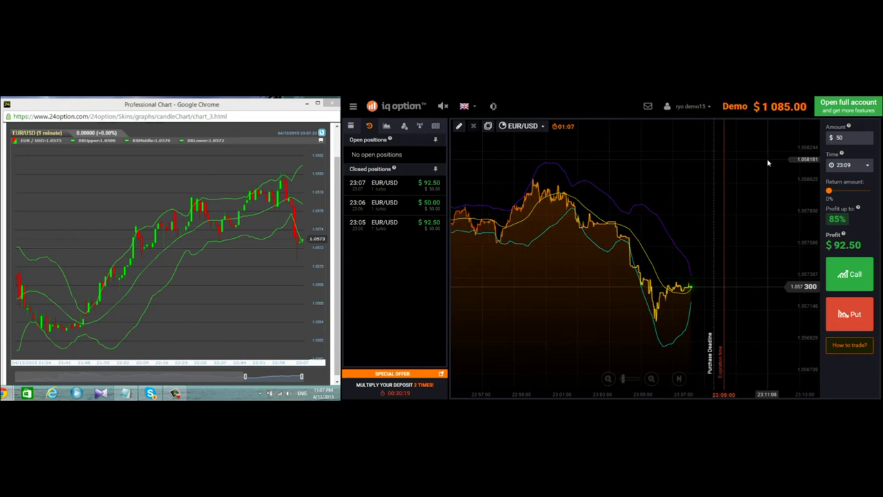
click(848, 310)
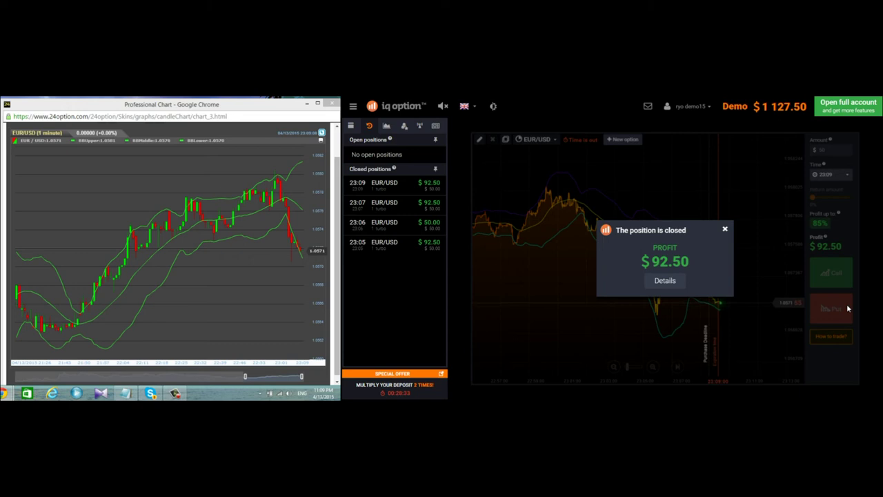
click(725, 231)
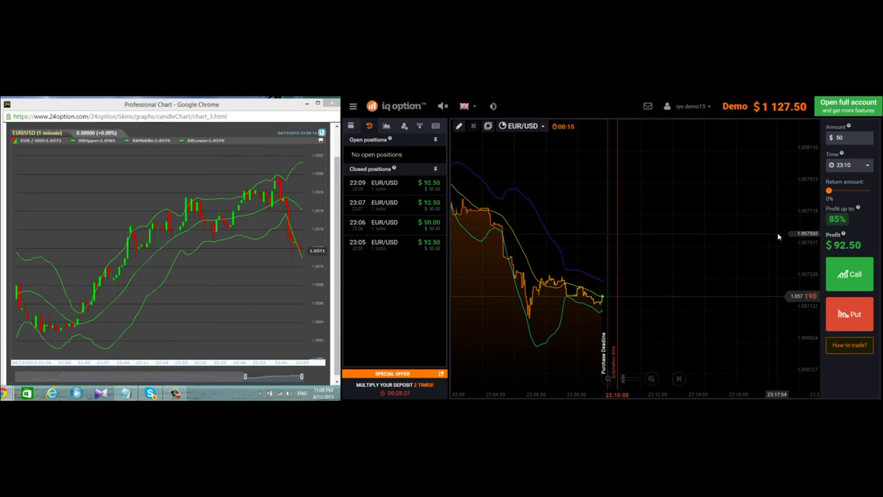
Step: Place a $50 call option on EUR/USD with the expiration set to 23:11, and dismiss its closed-position notice
click(867, 167)
click(860, 196)
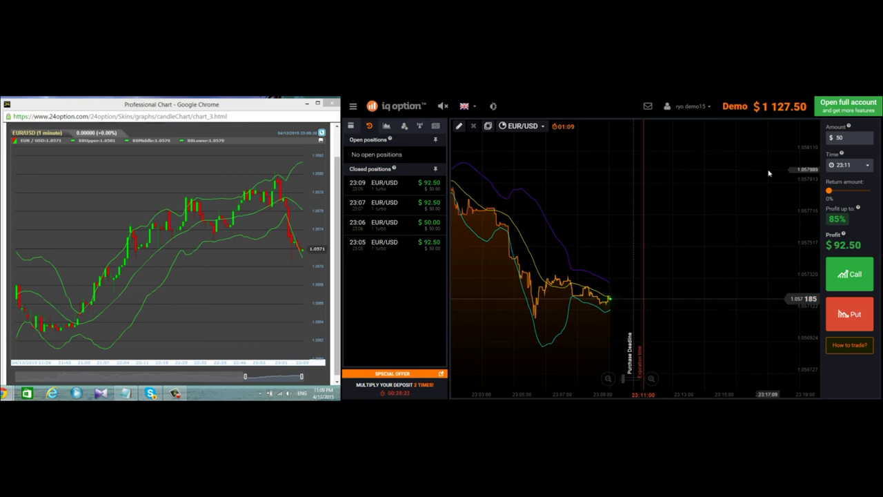
drag(690, 158, 730, 157)
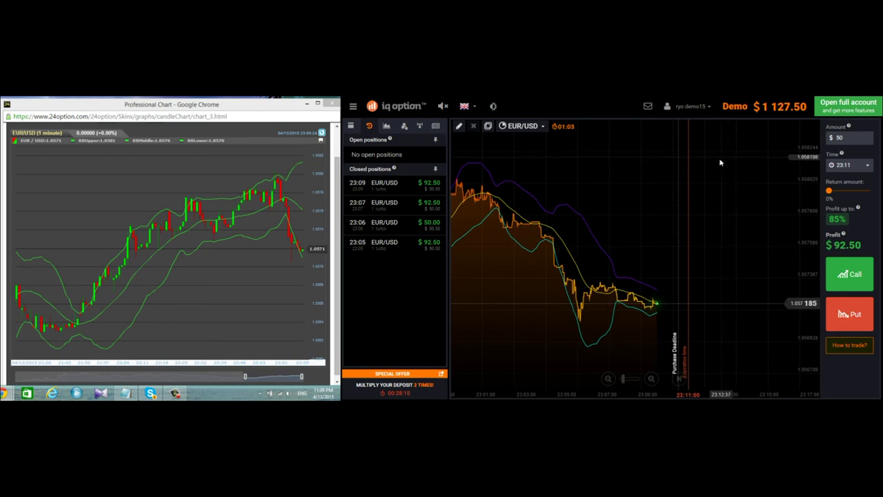
drag(720, 162, 757, 163)
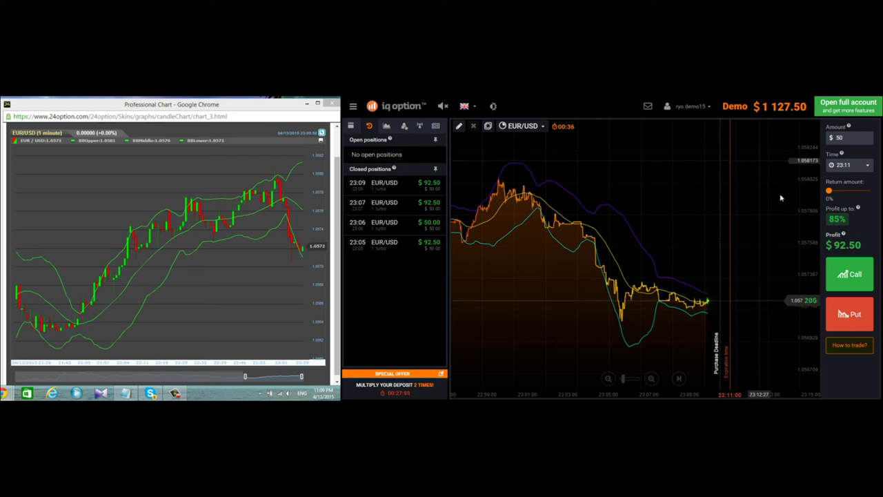
click(835, 276)
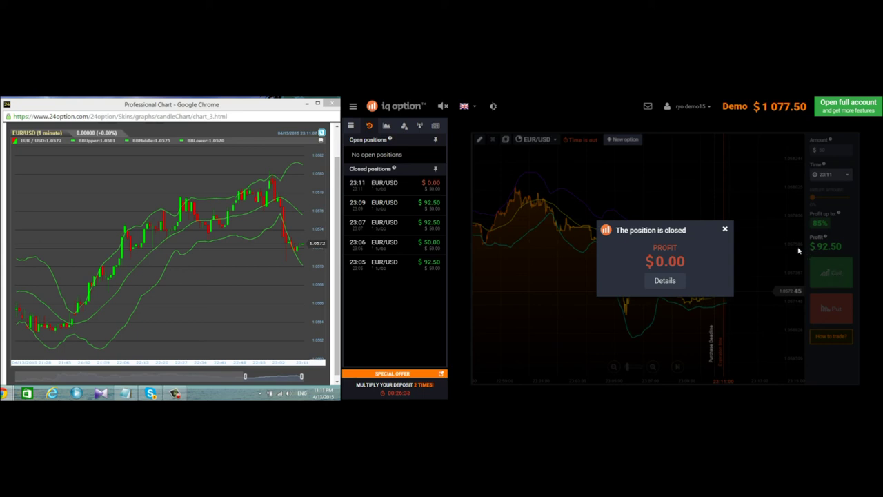
click(725, 229)
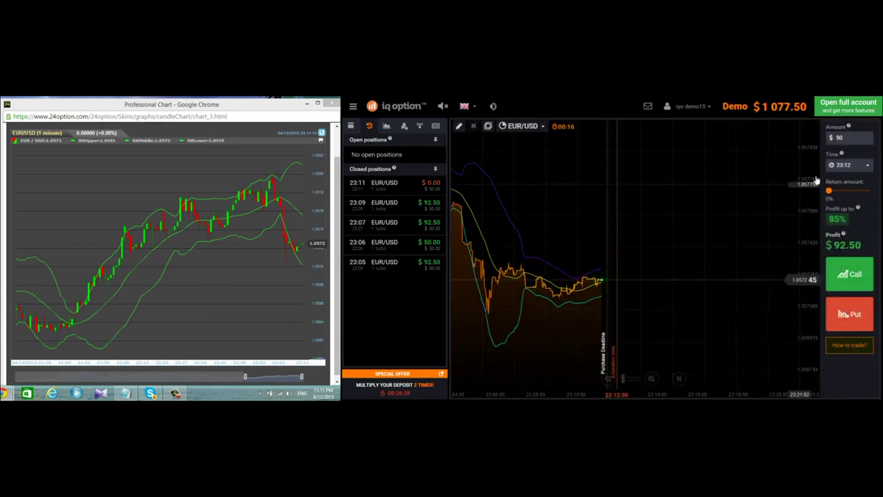
Step: Set the investment amount for the next EUR/USD option to $100
click(837, 137)
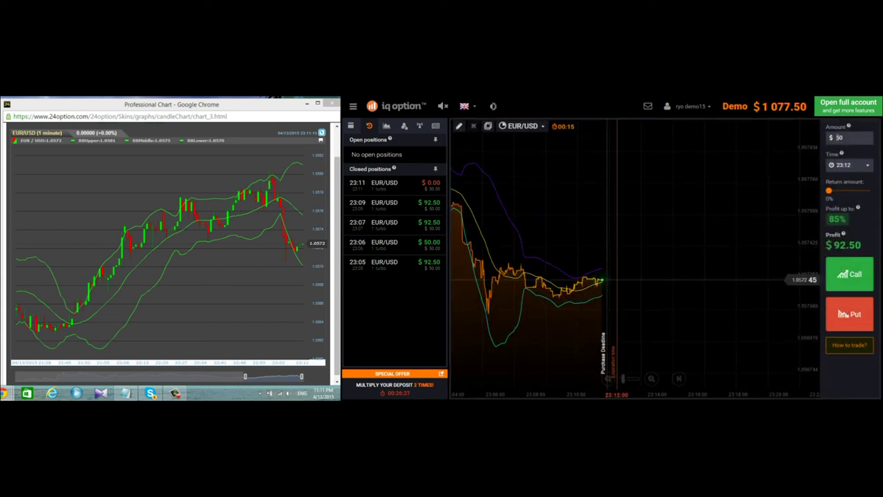
click(850, 135)
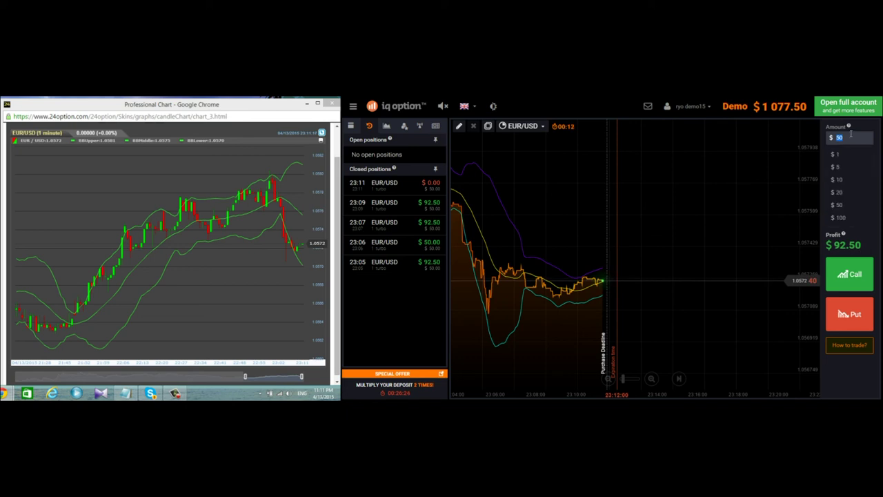
text(100)
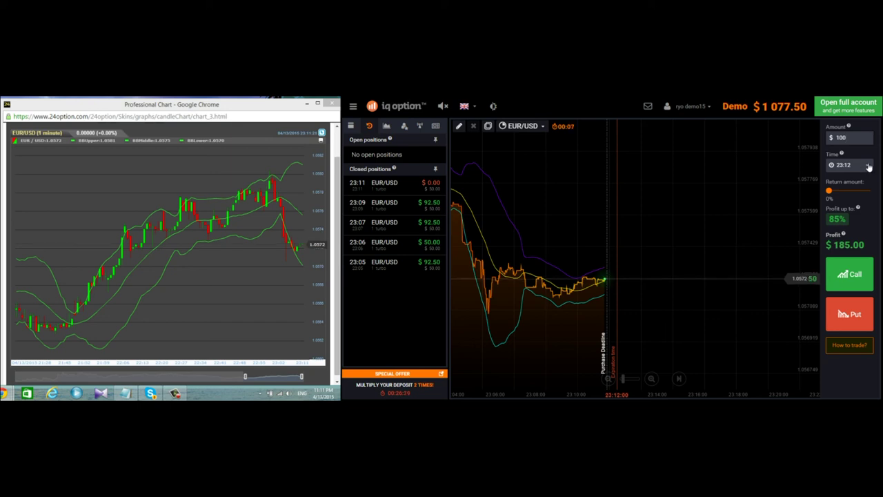
Step: Place a $100 put option on EUR/USD with the expiration set to 23:13, and dismiss its closed-position notice
click(869, 167)
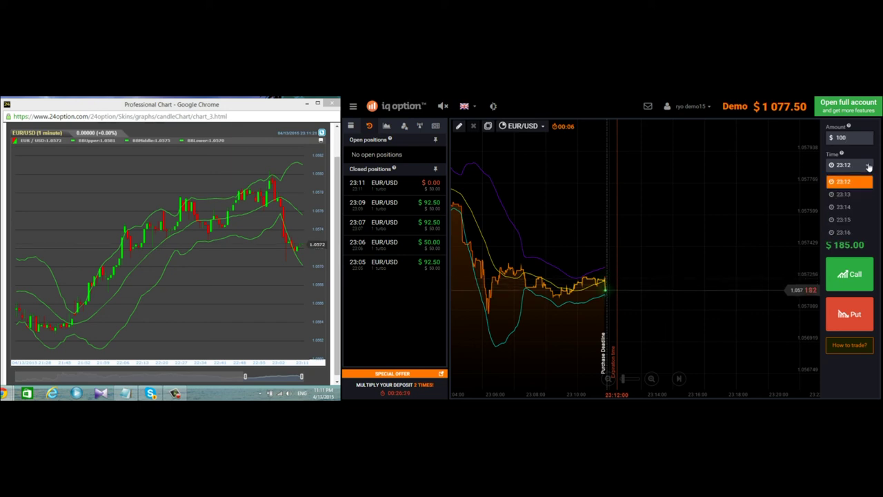
click(848, 195)
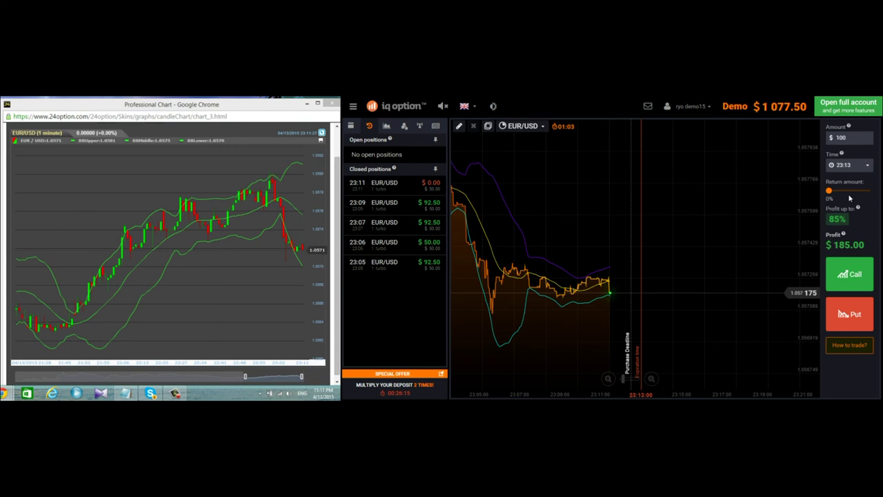
click(844, 314)
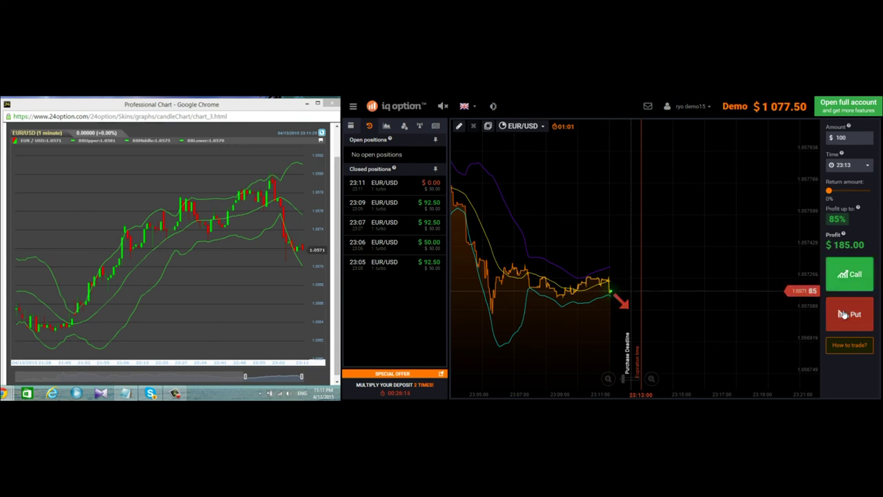
click(868, 167)
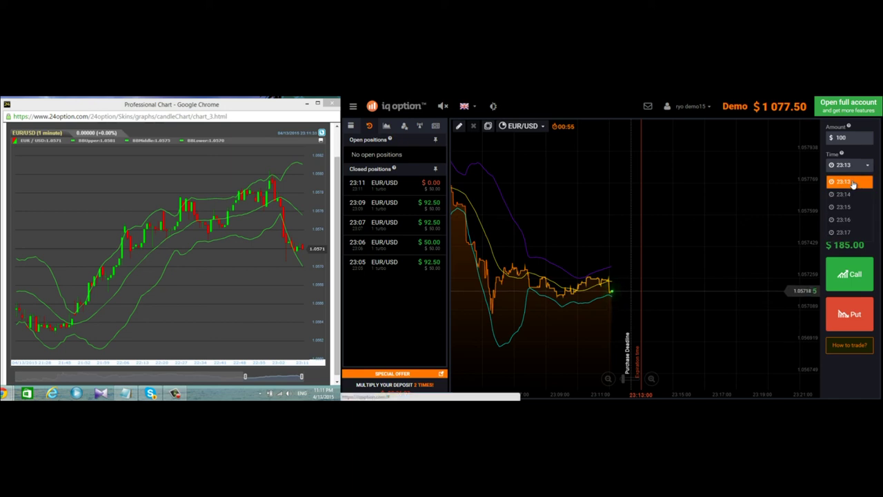
click(853, 183)
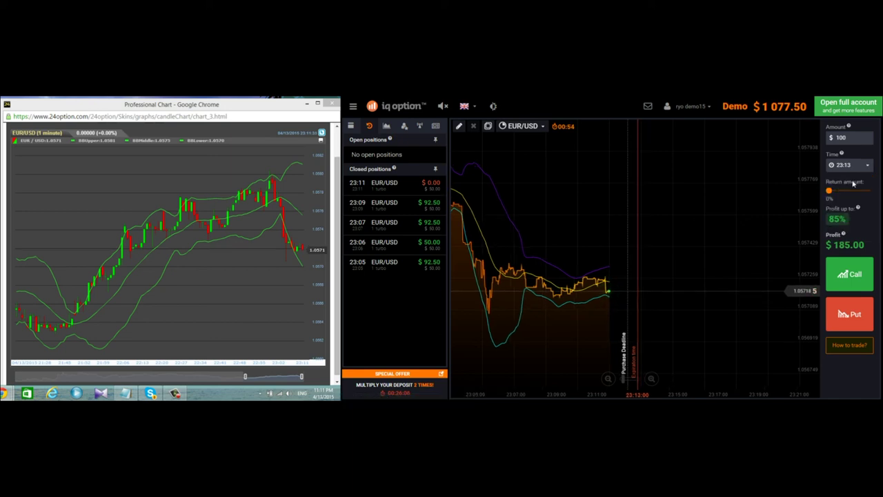
click(853, 316)
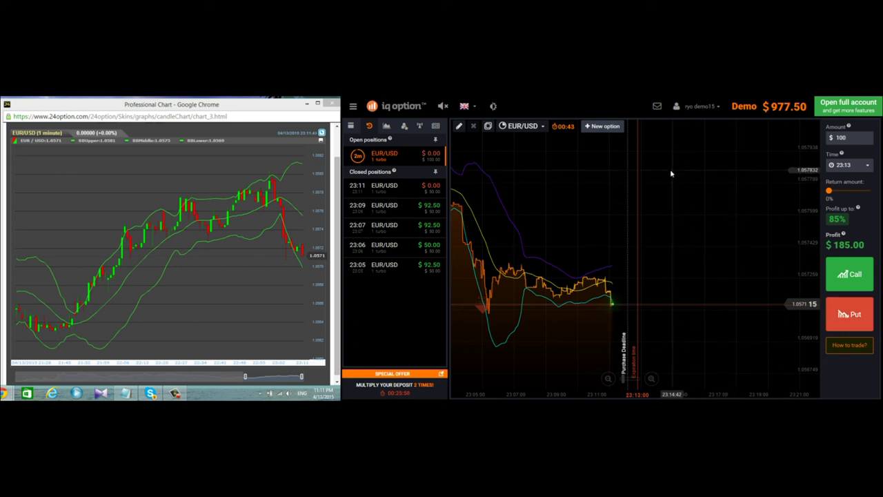
drag(670, 174, 775, 160)
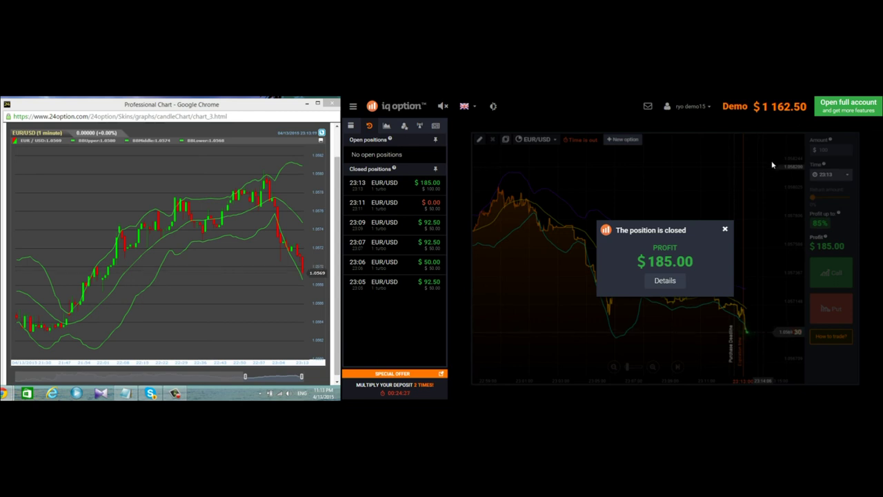
click(725, 231)
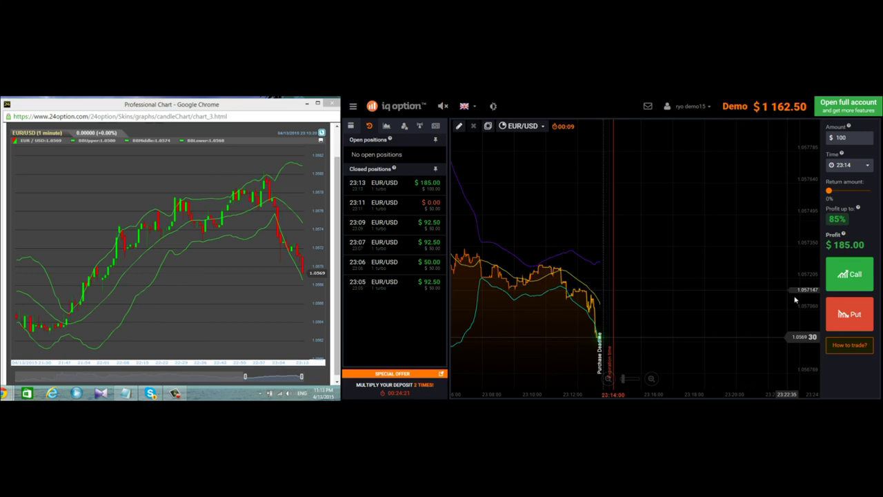
Step: Place another $100 put option on EUR/USD expiring at 23:14
click(843, 315)
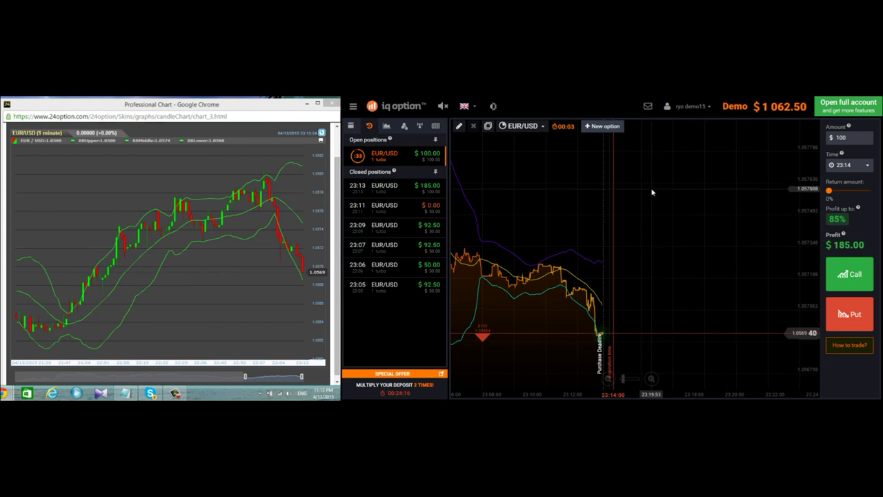
drag(651, 192, 727, 193)
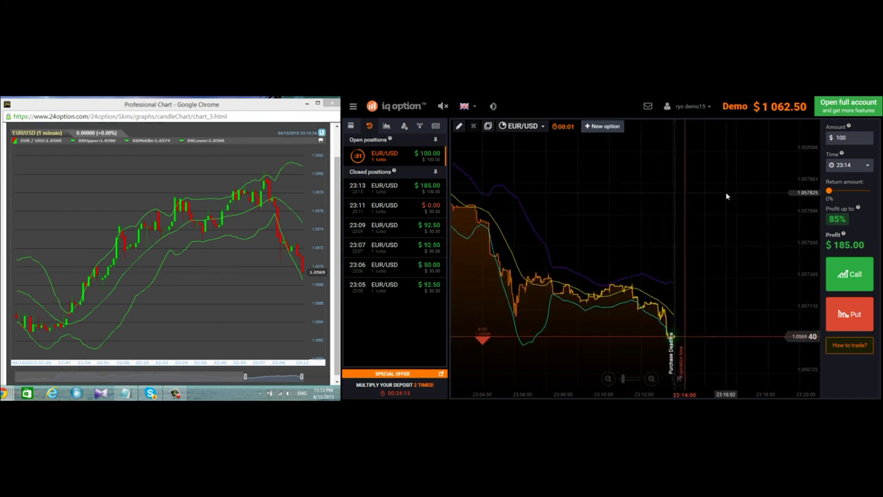